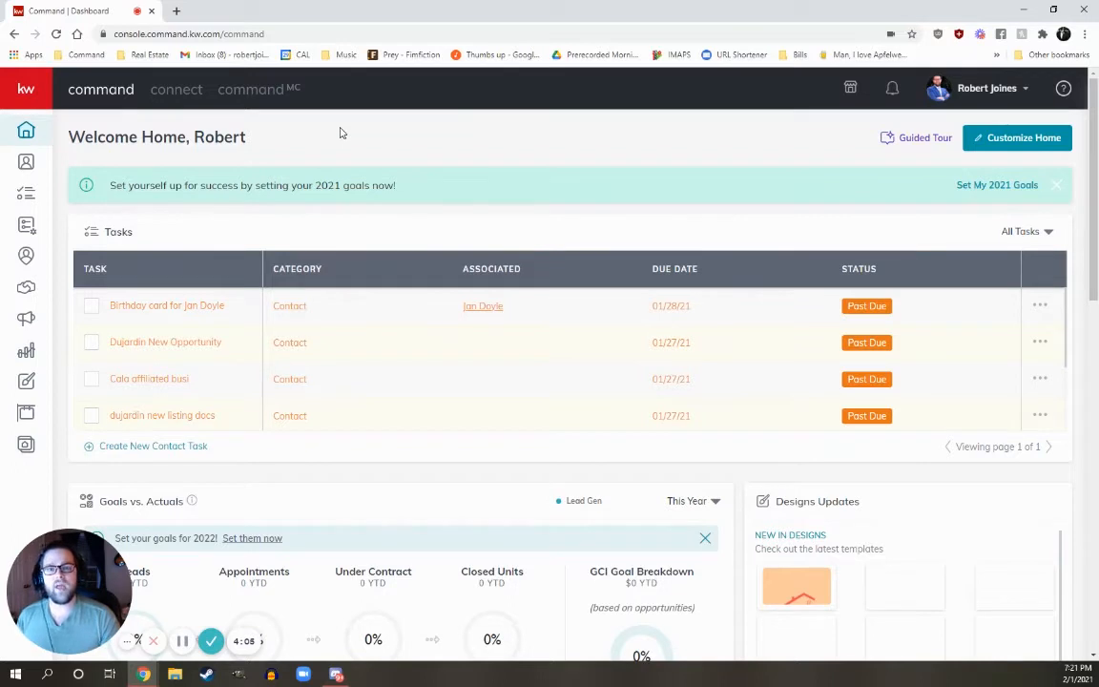
# Start a new Social Ad campaign from the Campaigns area.
pyautogui.moveTo(27, 133)
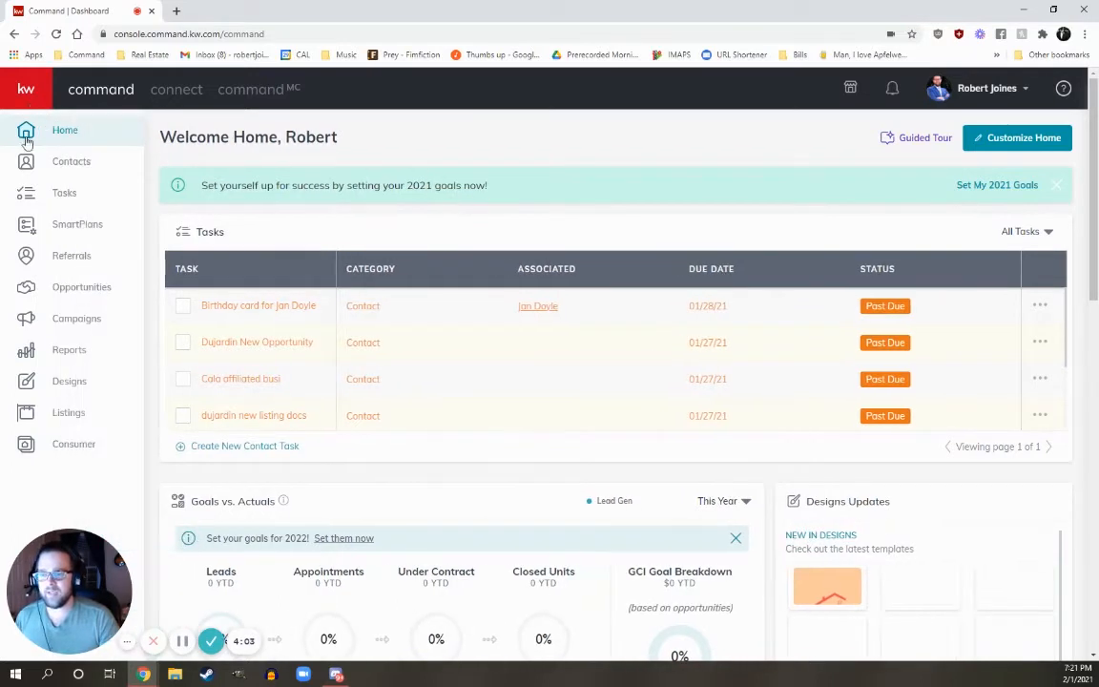
pyautogui.click(66, 320)
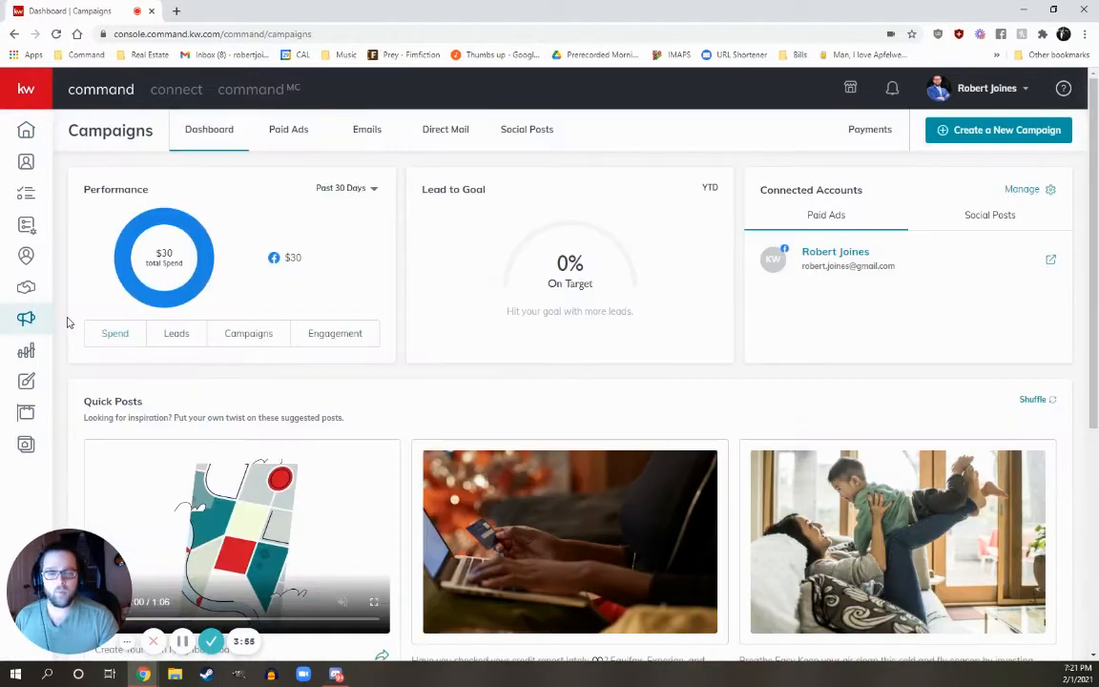
pyautogui.click(1004, 142)
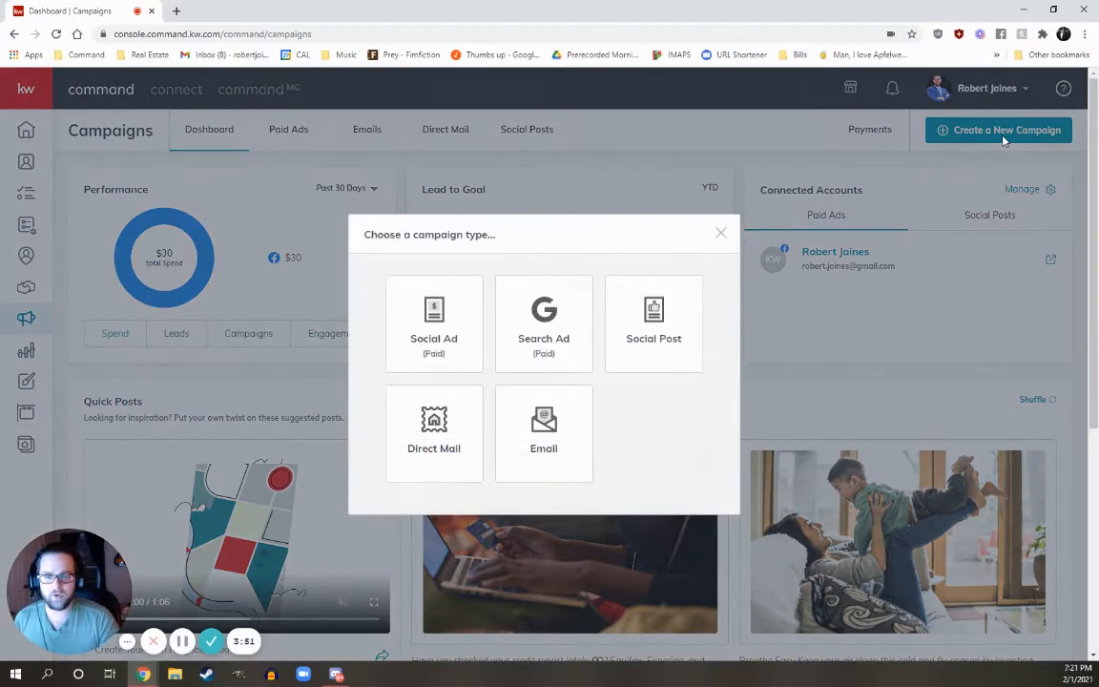
pyautogui.click(430, 325)
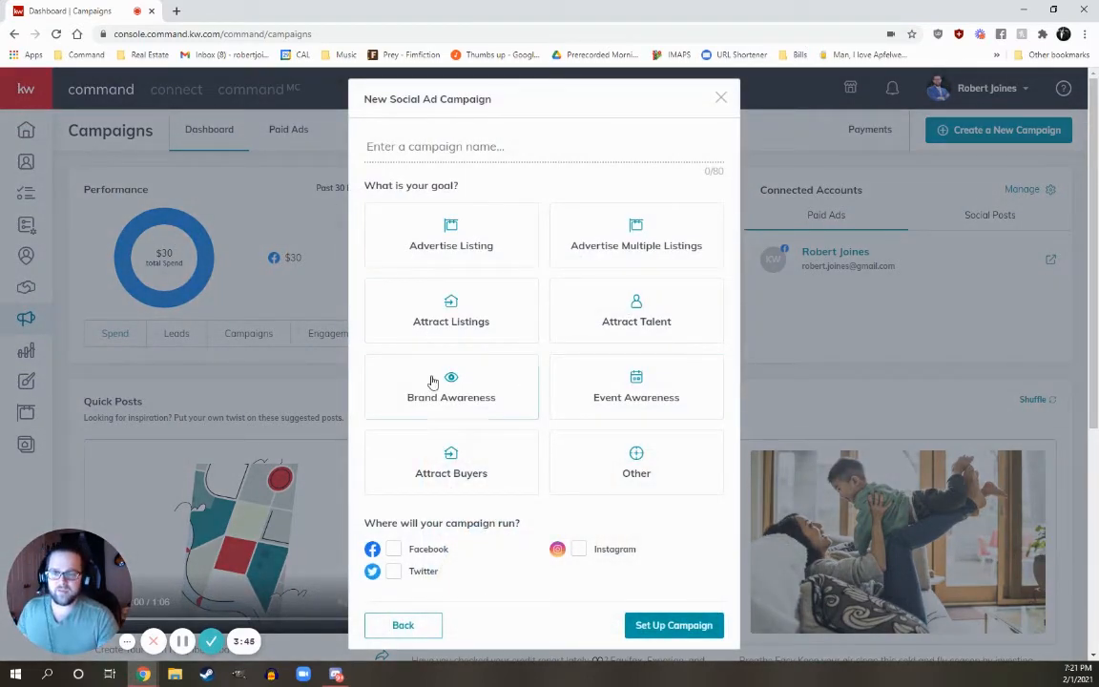
pyautogui.click(425, 147)
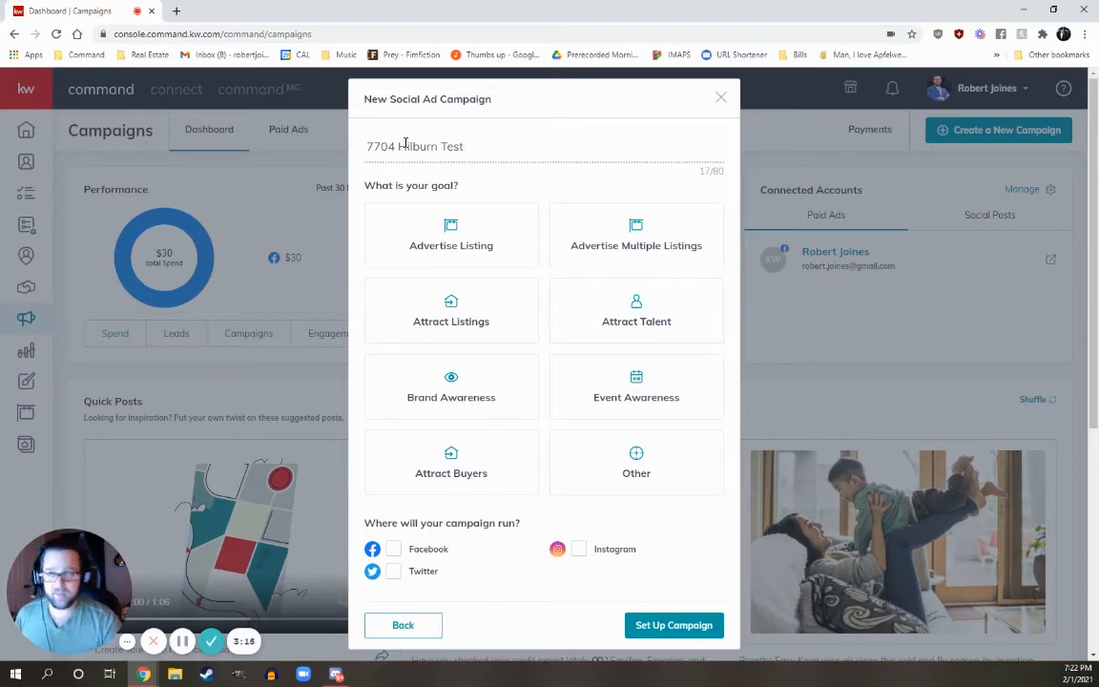
pyautogui.click(478, 221)
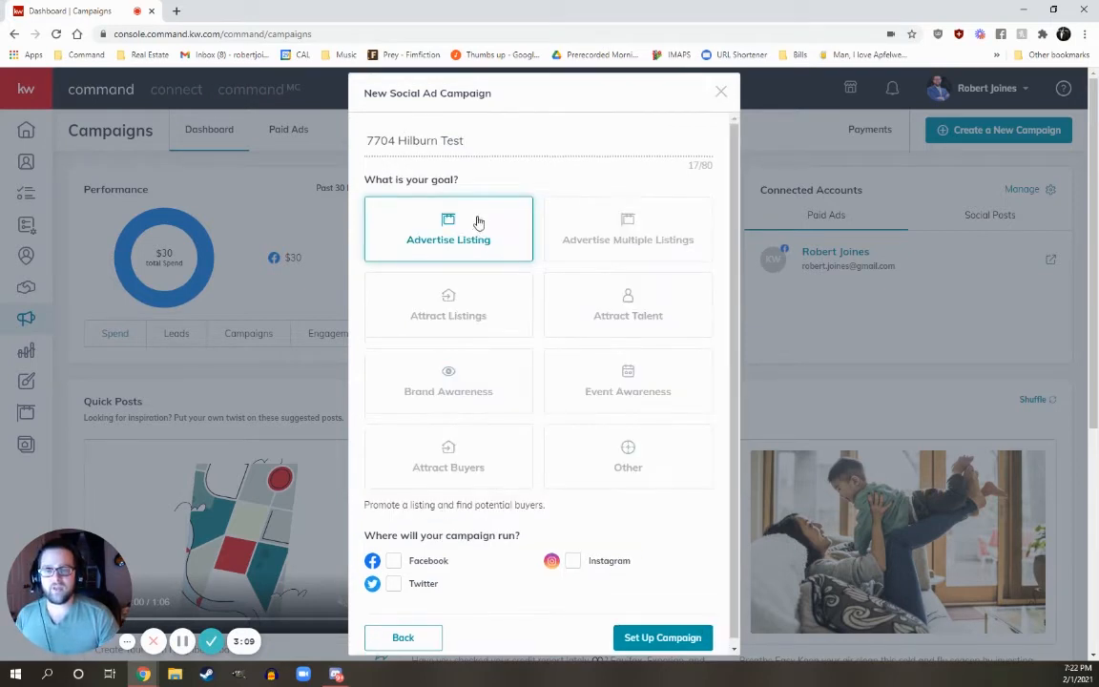
pyautogui.click(393, 561)
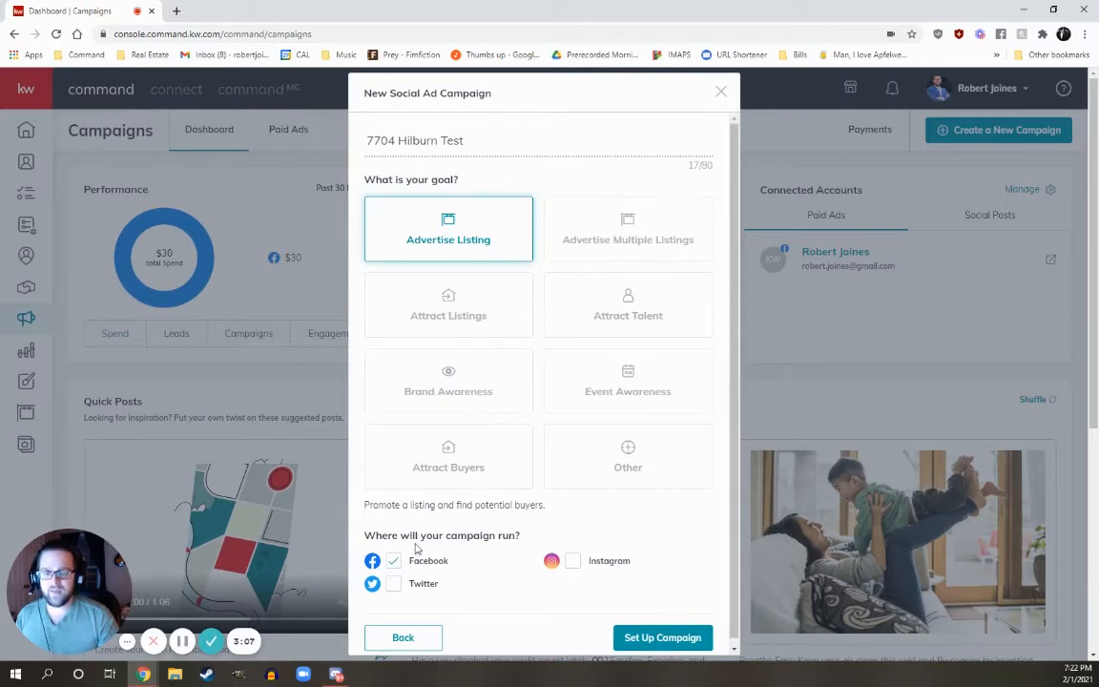
pyautogui.scroll(-1, 659, 582)
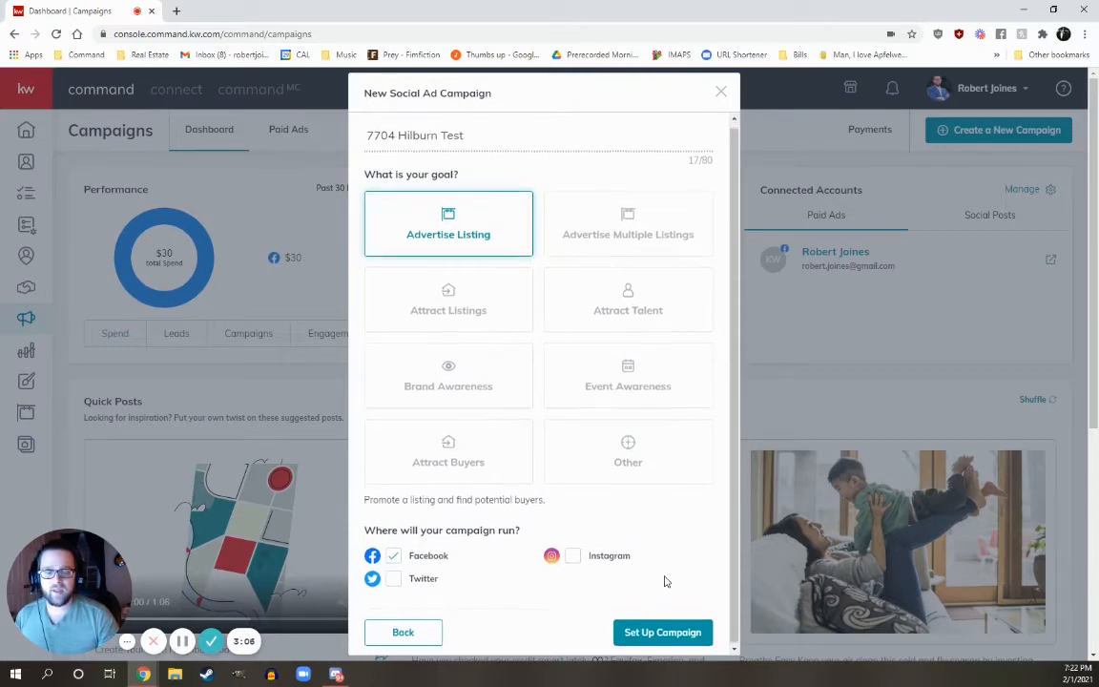
pyautogui.click(662, 632)
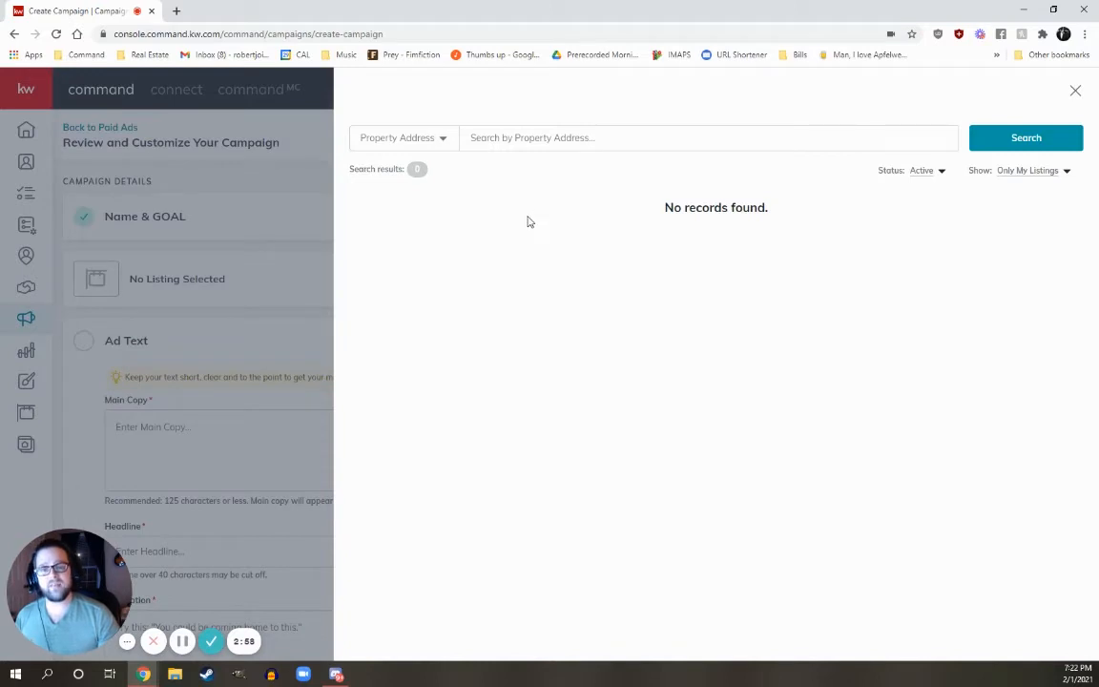
pyautogui.click(537, 144)
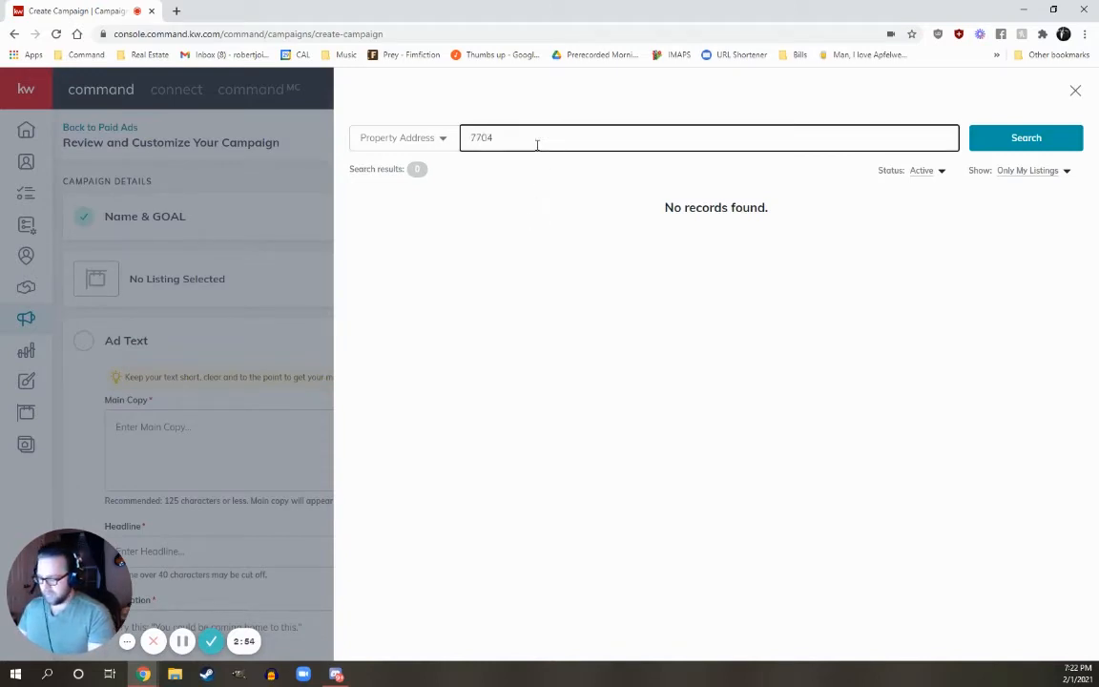
pyautogui.press('Return')
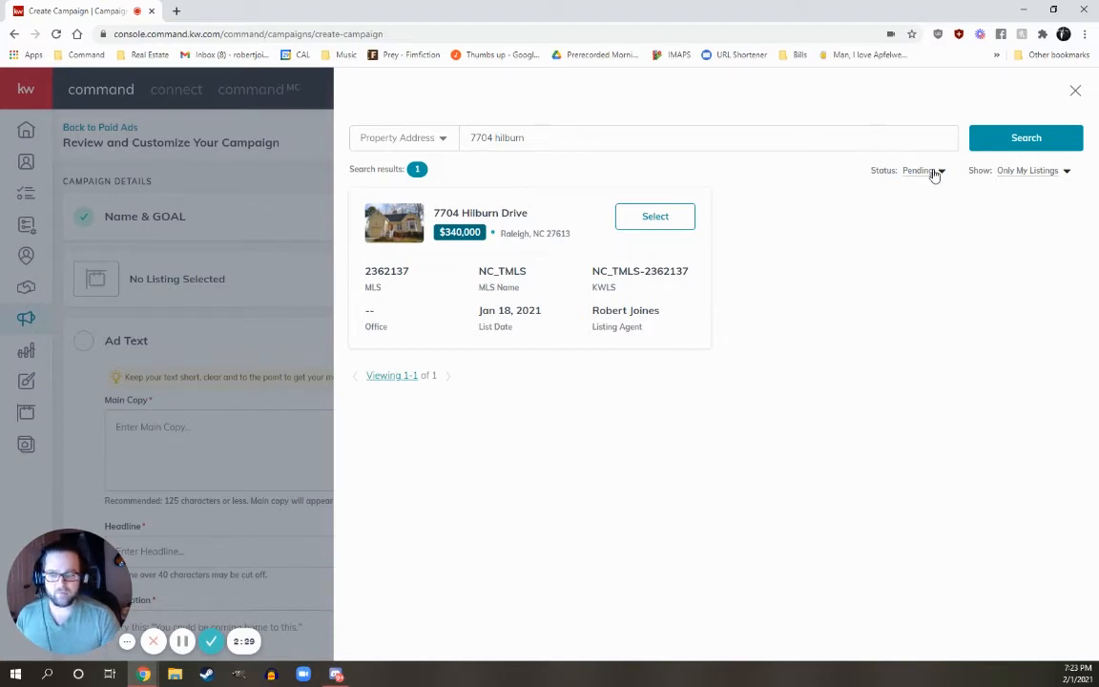
pyautogui.click(666, 220)
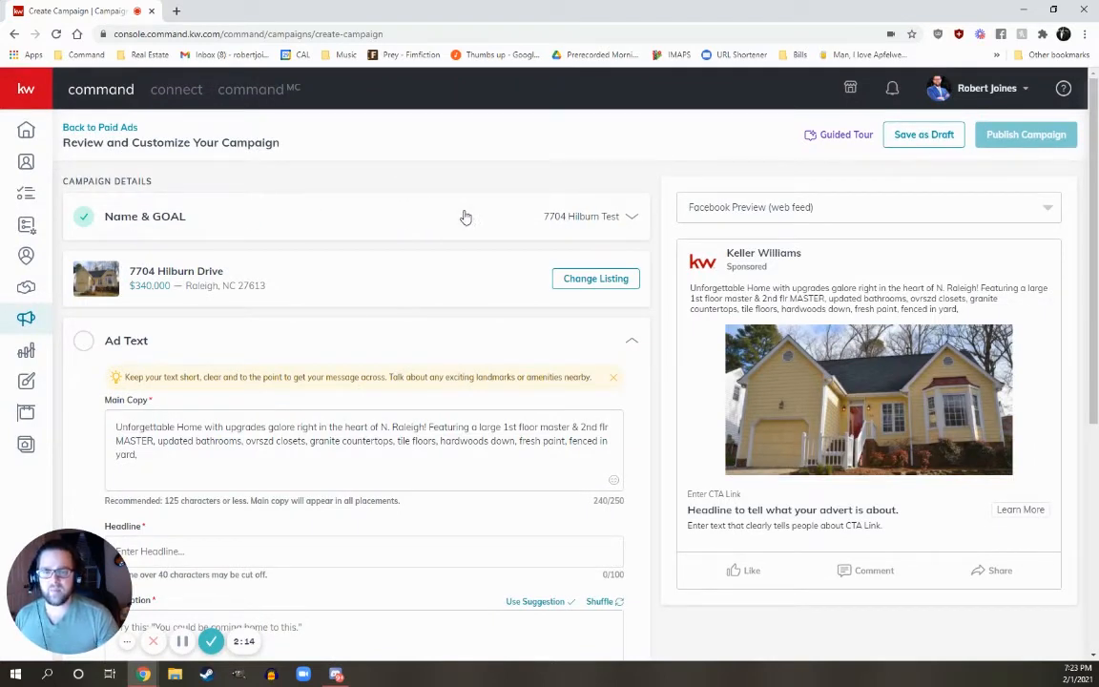
# Enter the description 'You won't wanna miss out on this one!' and save the ad text.
pyautogui.scroll(-2, 446, 204)
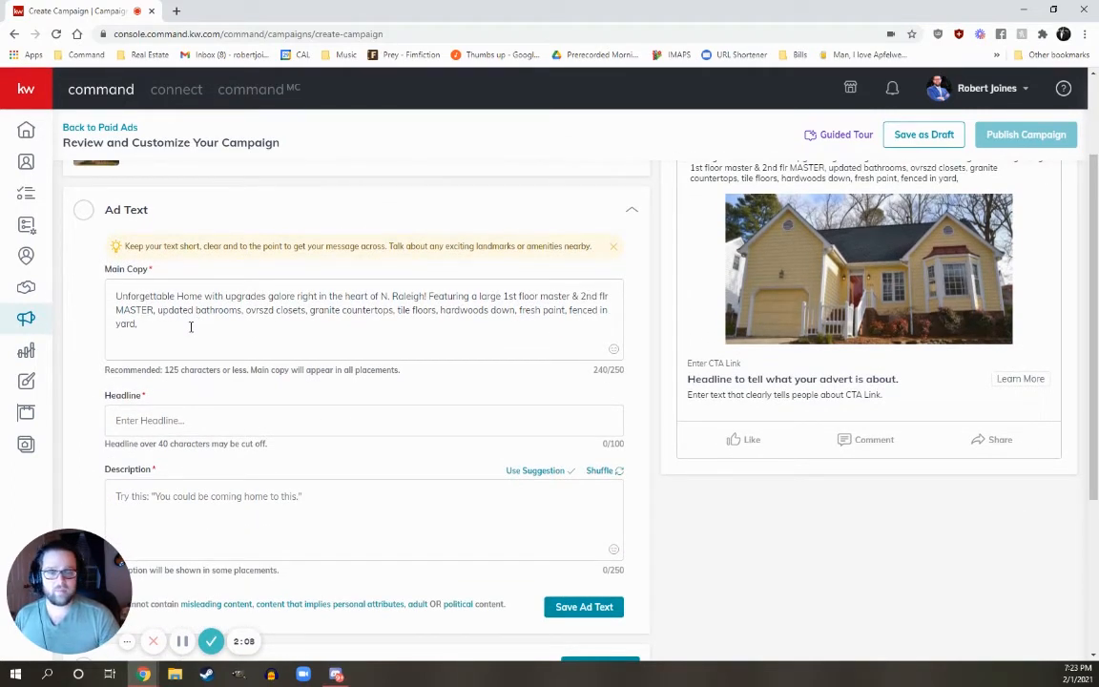
pyautogui.scroll(-1, 187, 315)
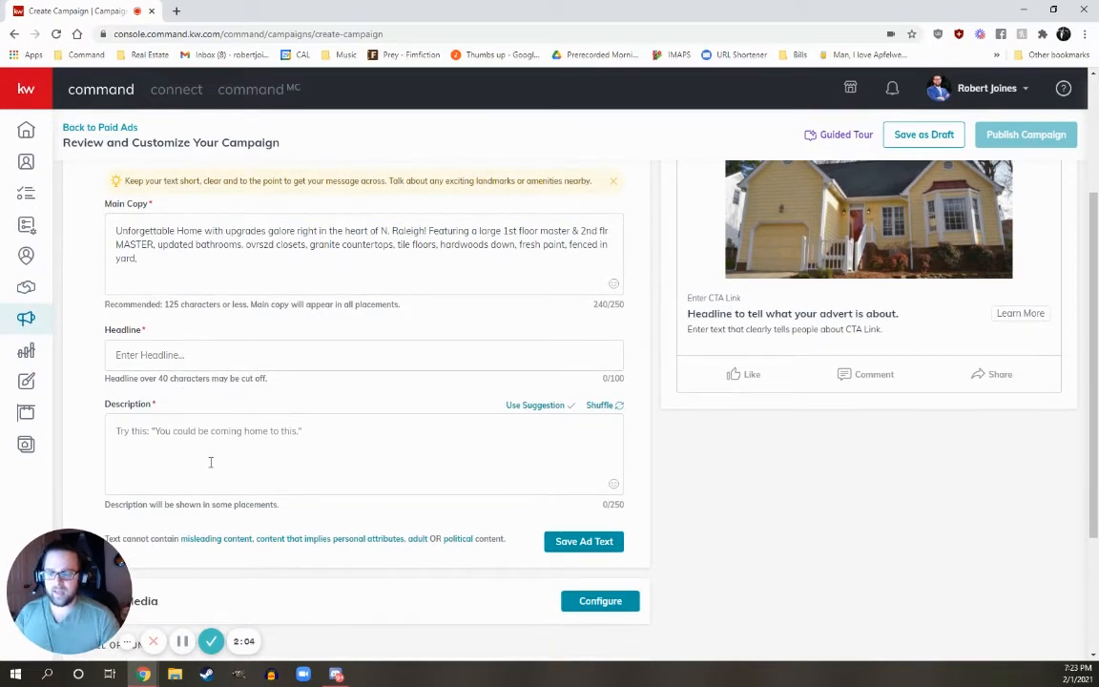
pyautogui.click(239, 446)
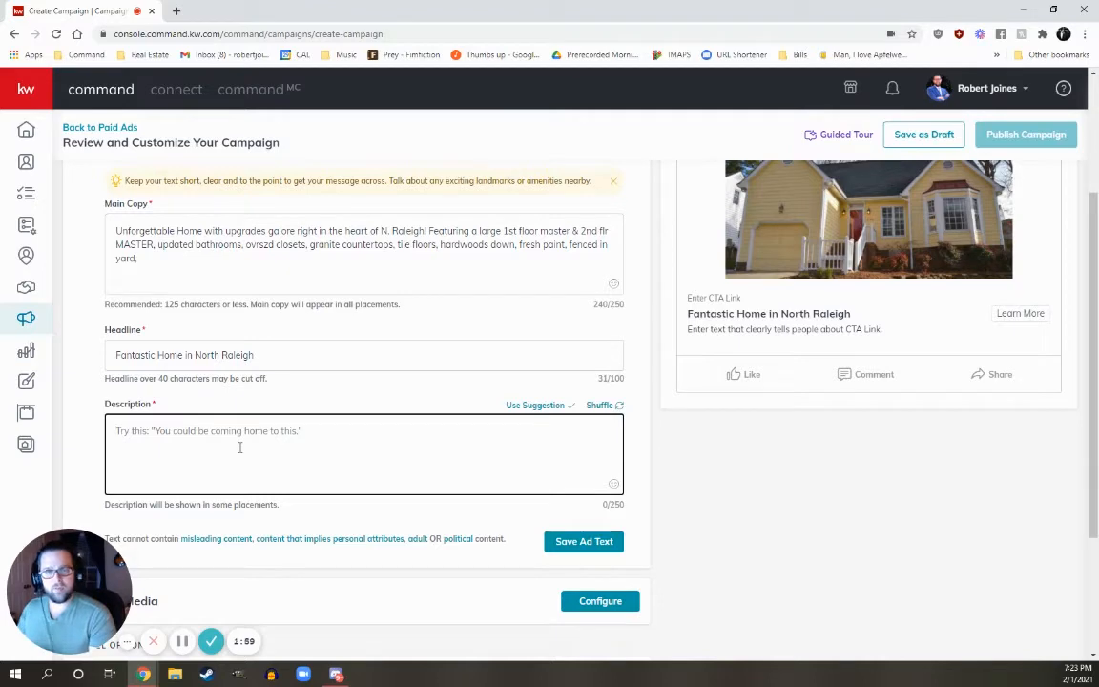
pyautogui.write("You won't wanna miss out on this one!")
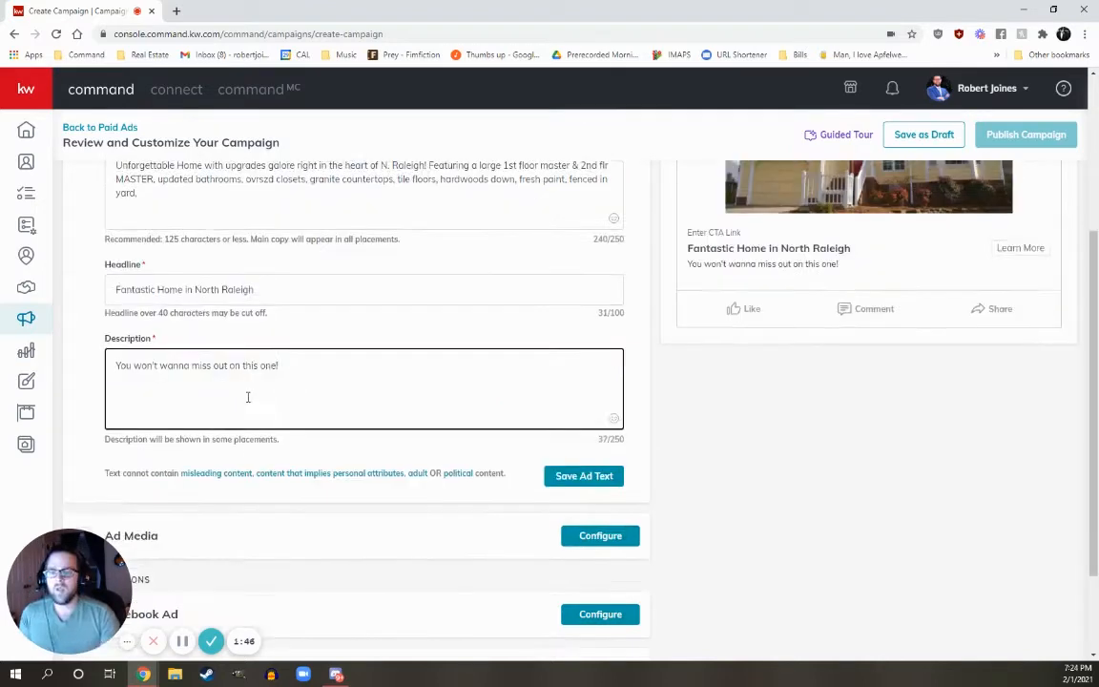
pyautogui.scroll(2, 245, 421)
pyautogui.scroll(-1, 562, 518)
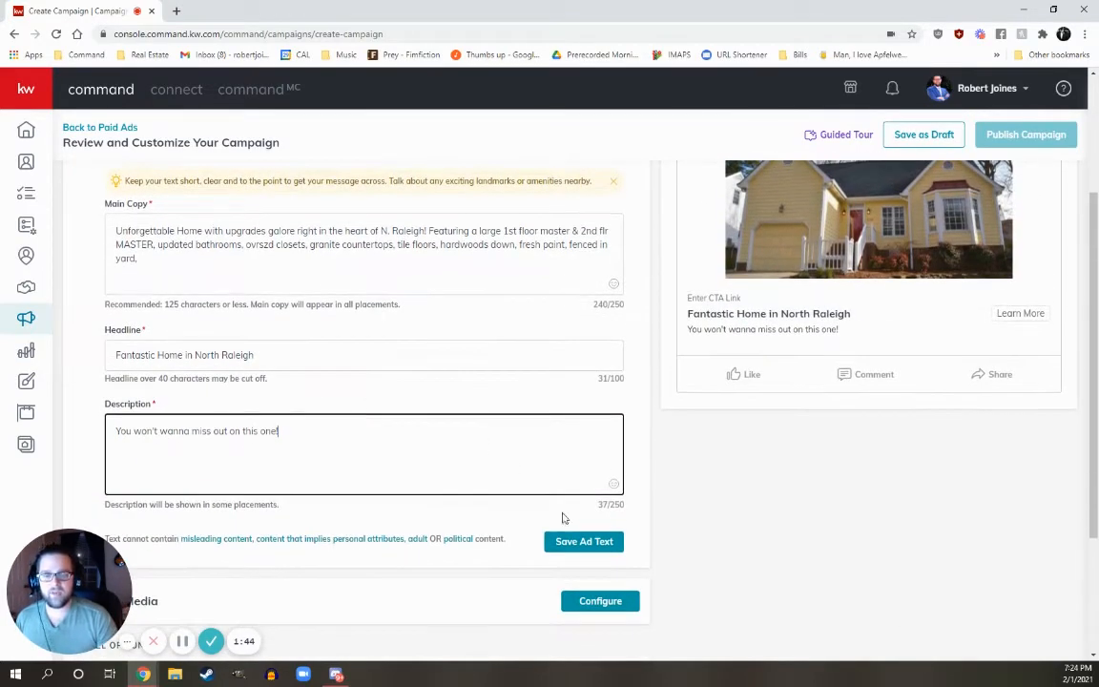
pyautogui.click(584, 544)
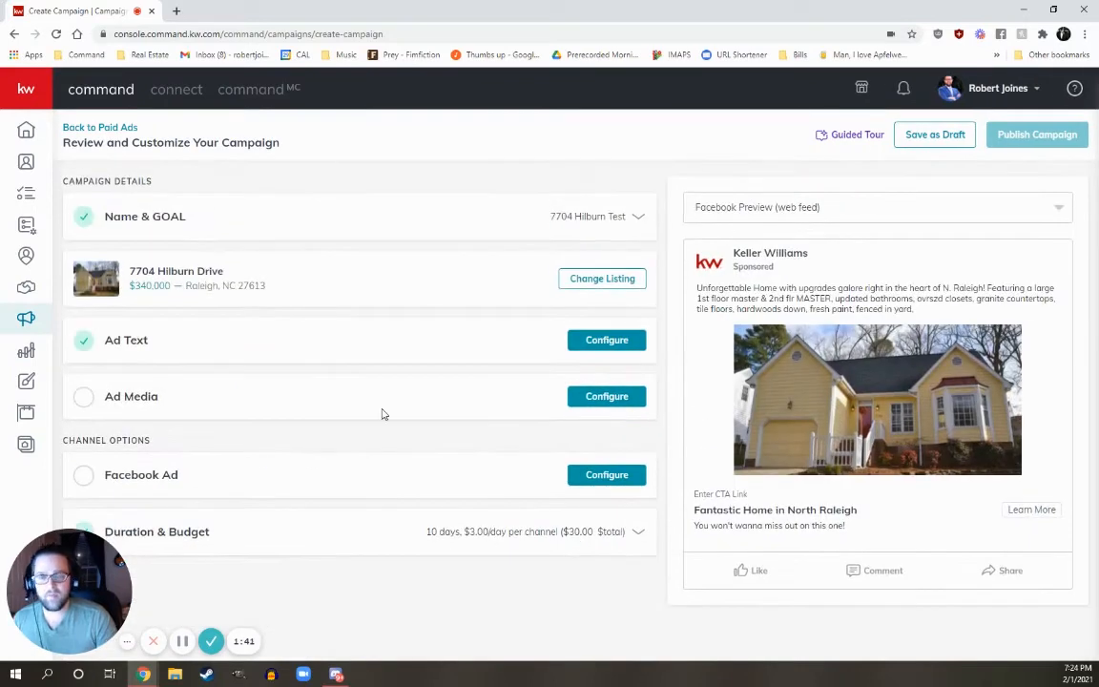
# Include the ownership statement, drop the DBA logo PNG onto the ad image, and save the ad media.
pyautogui.click(607, 395)
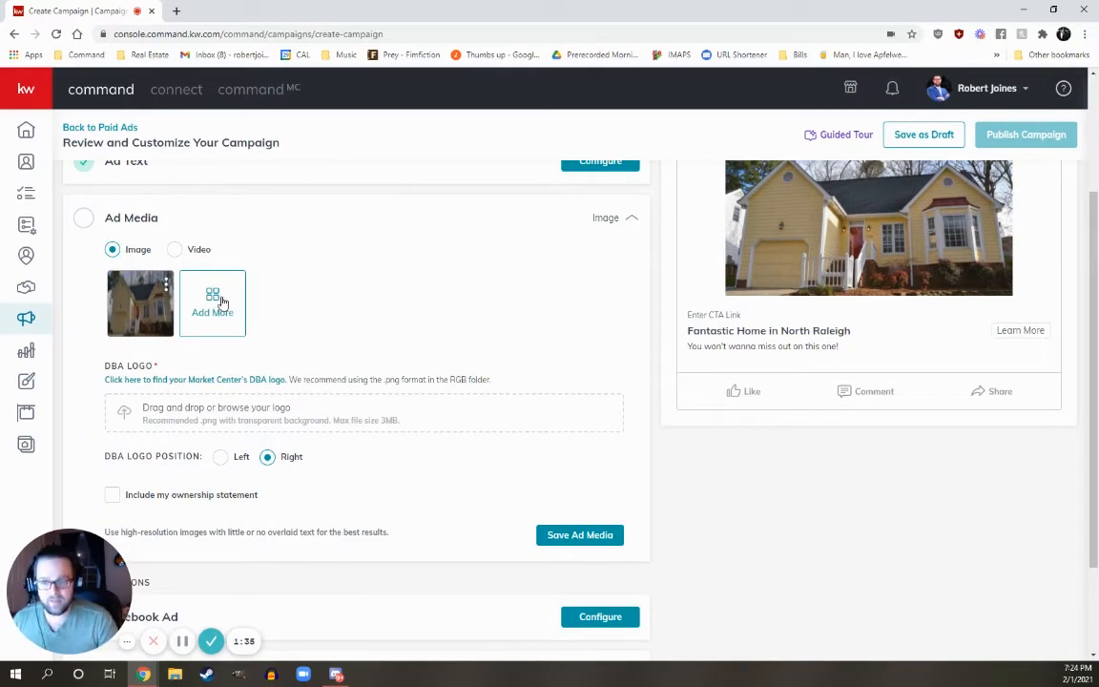
pyautogui.scroll(-2, 222, 302)
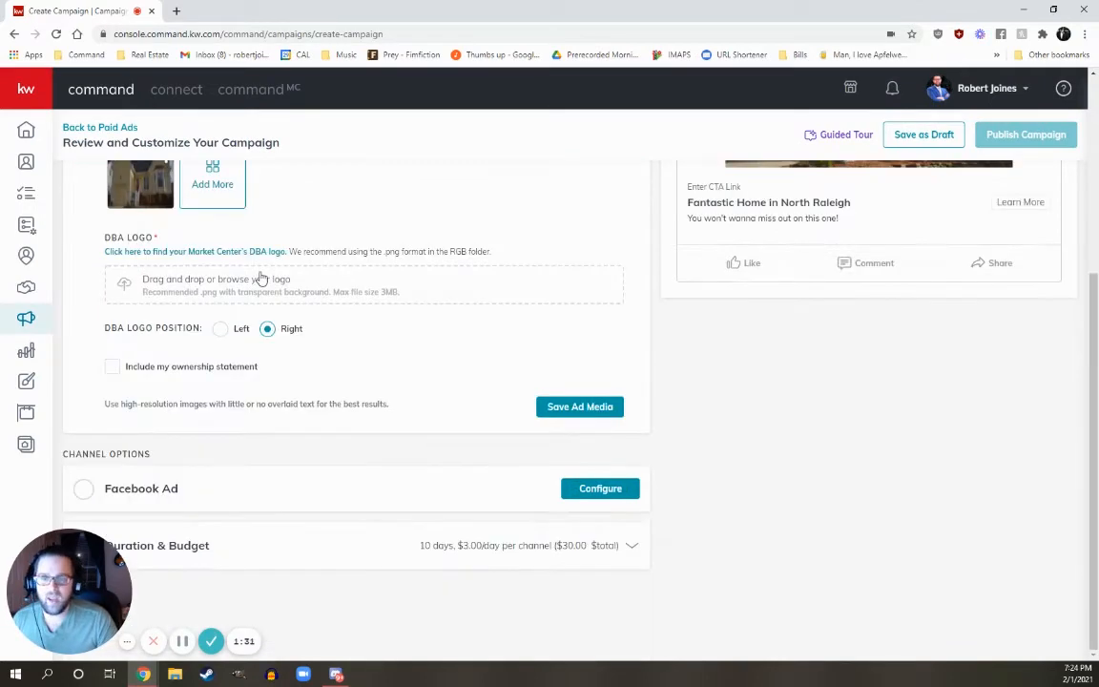
pyautogui.click(113, 368)
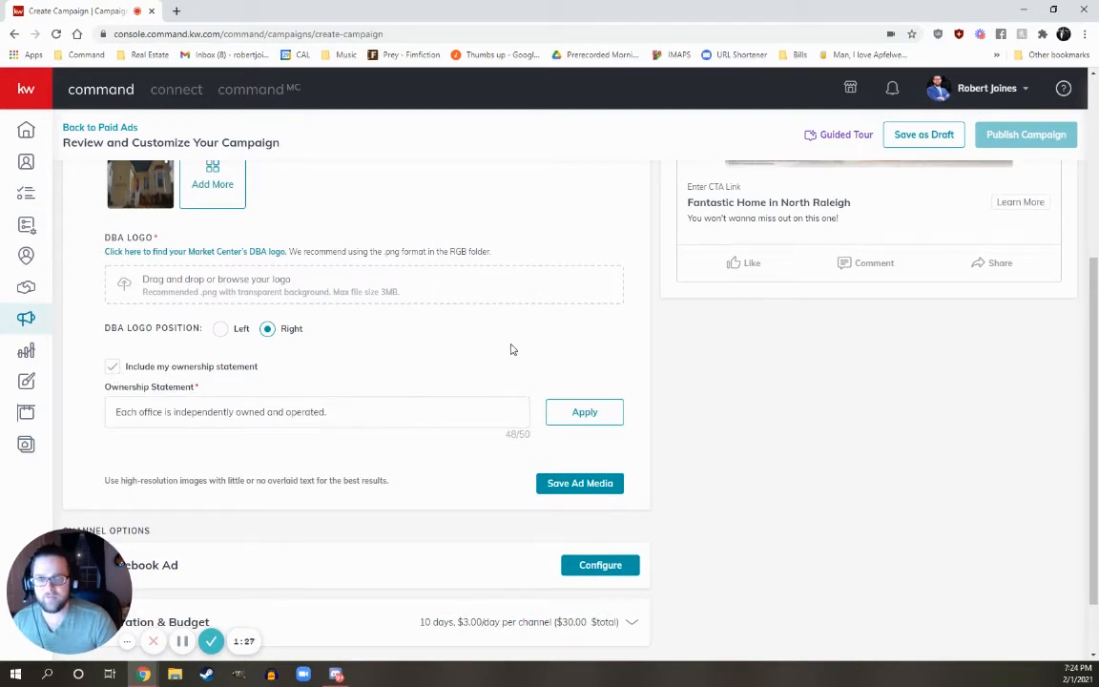
pyautogui.scroll(1, 348, 405)
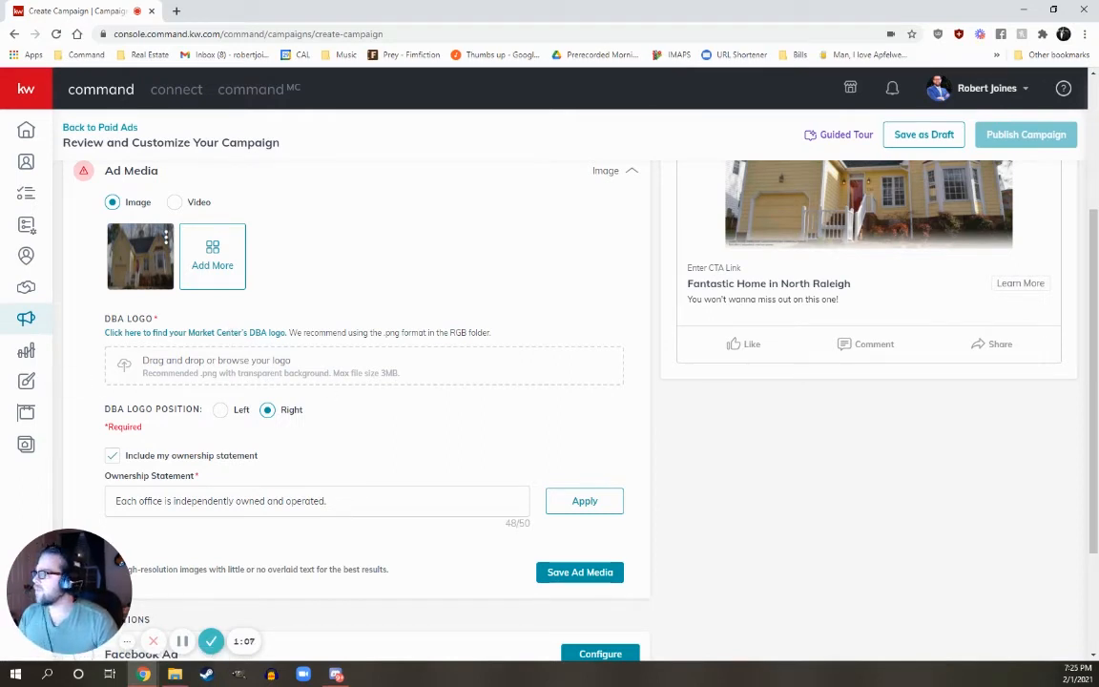
pyautogui.hotkey('alt', 'Tab')
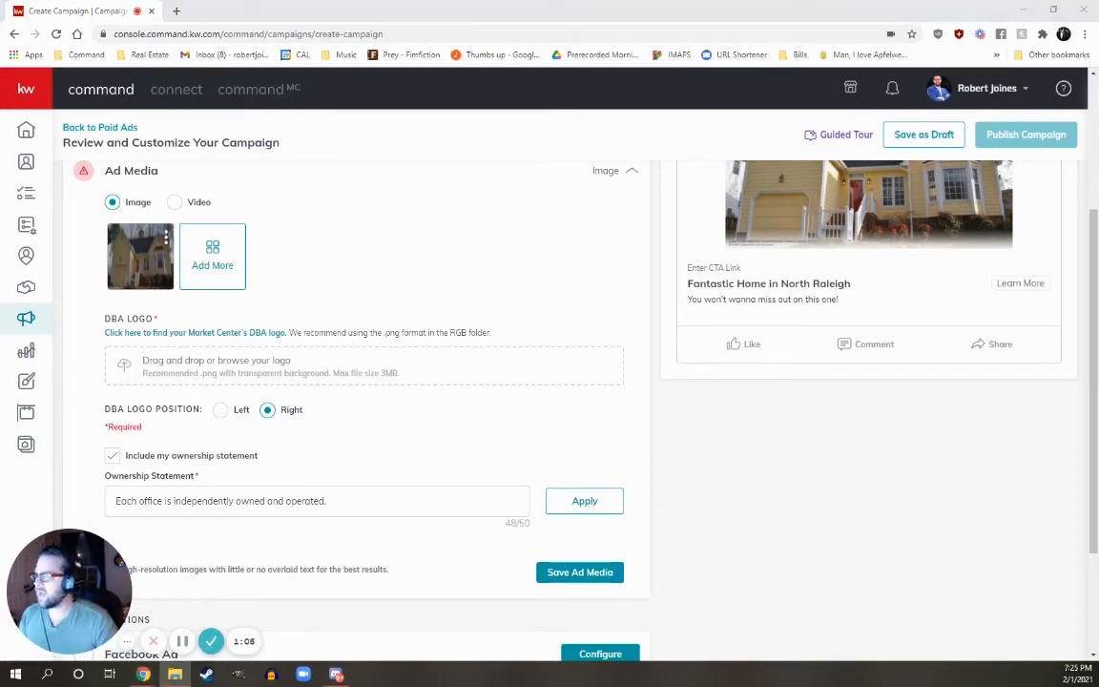
pyautogui.moveTo(0, 367); pyautogui.dragTo(304, 377)
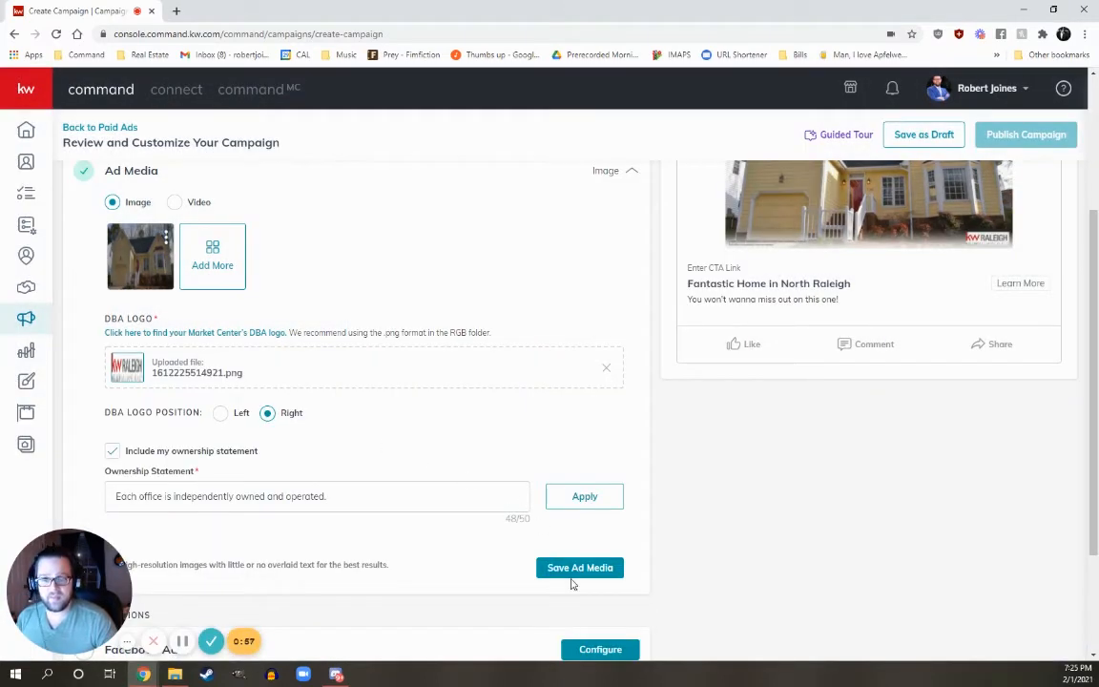
pyautogui.click(577, 567)
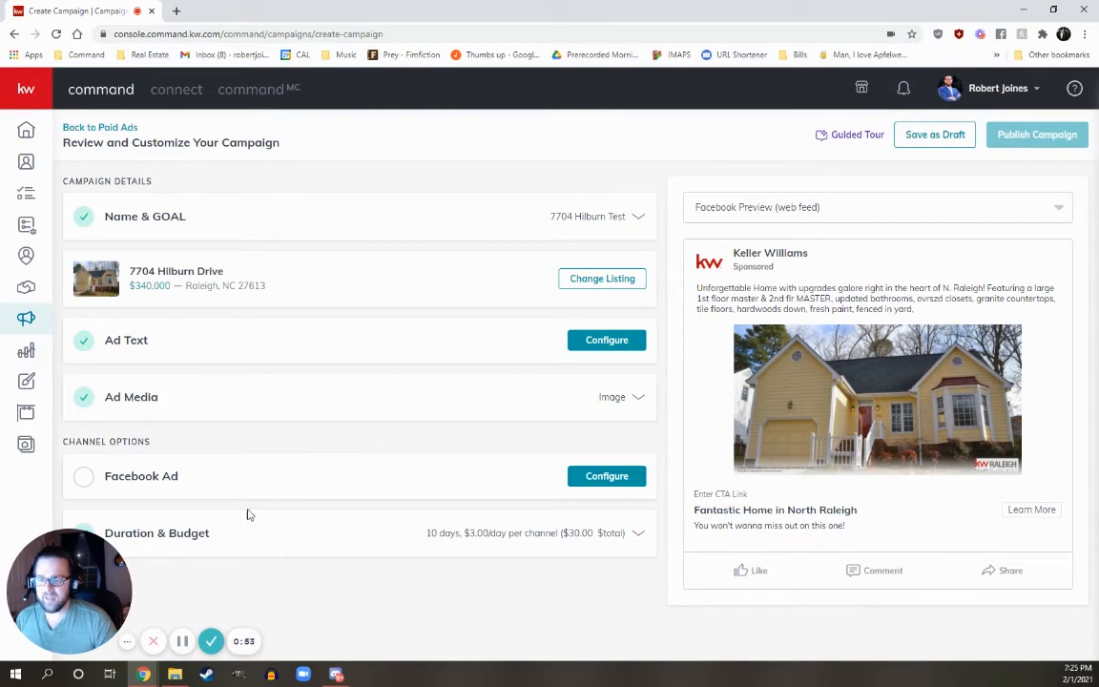
# Set the Facebook ad to run on the Intrepid Home Sales page.
pyautogui.moveTo(76, 577); pyautogui.dragTo(906, 530)
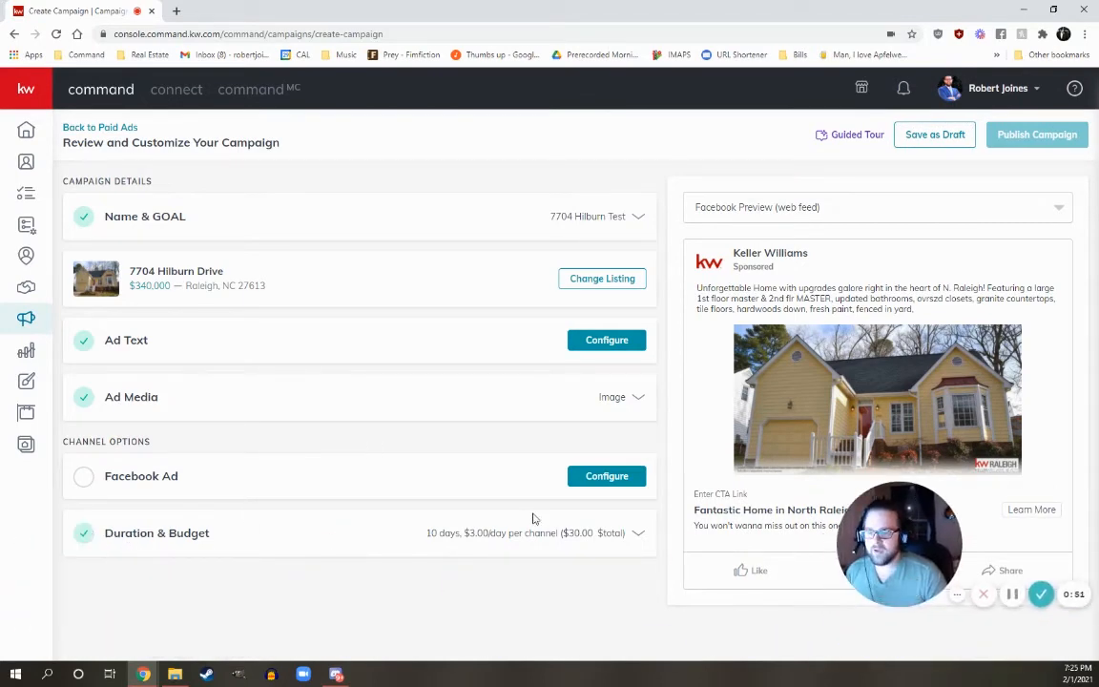
pyautogui.click(592, 480)
pyautogui.scroll(-2, 422, 363)
pyautogui.scroll(1, 377, 361)
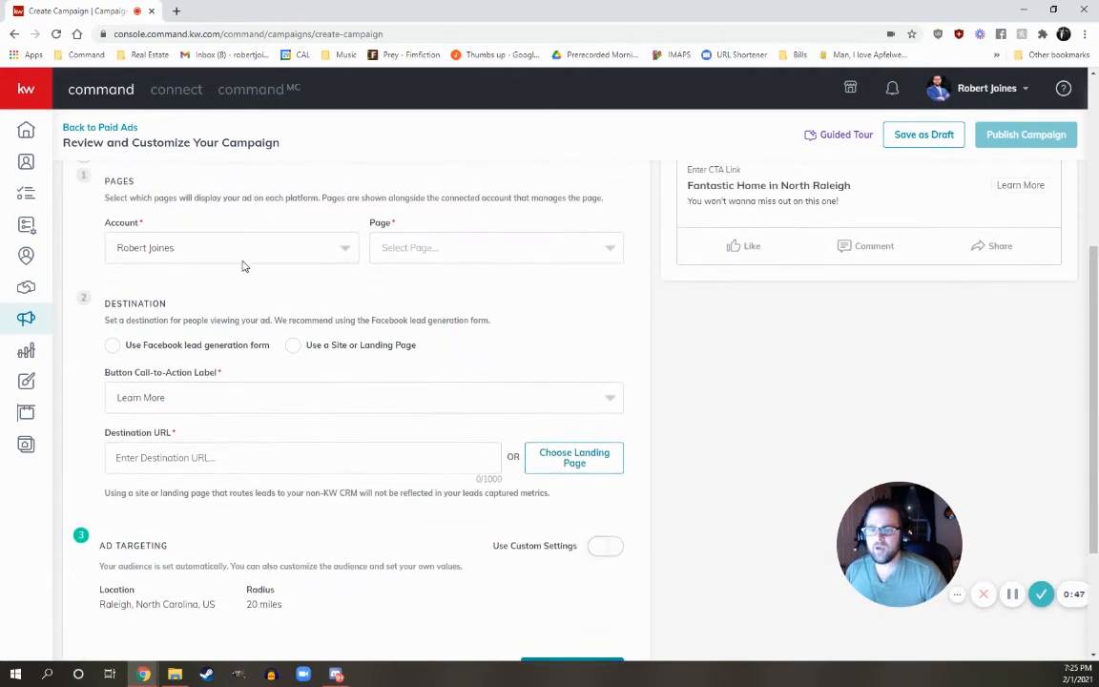
pyautogui.click(407, 249)
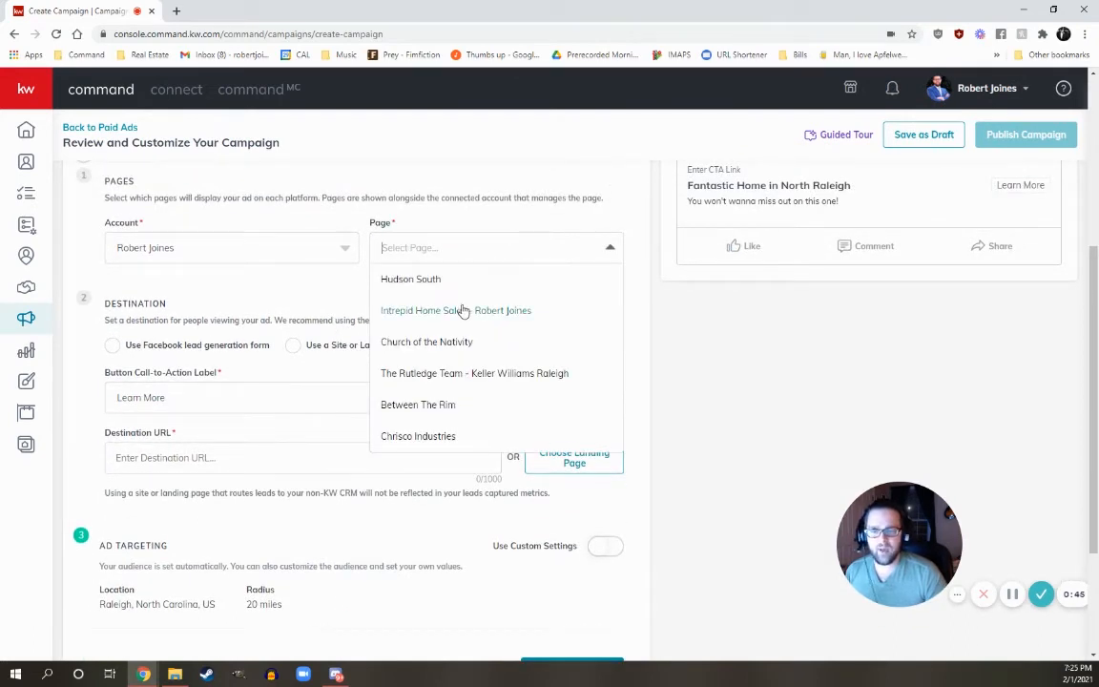
pyautogui.click(461, 311)
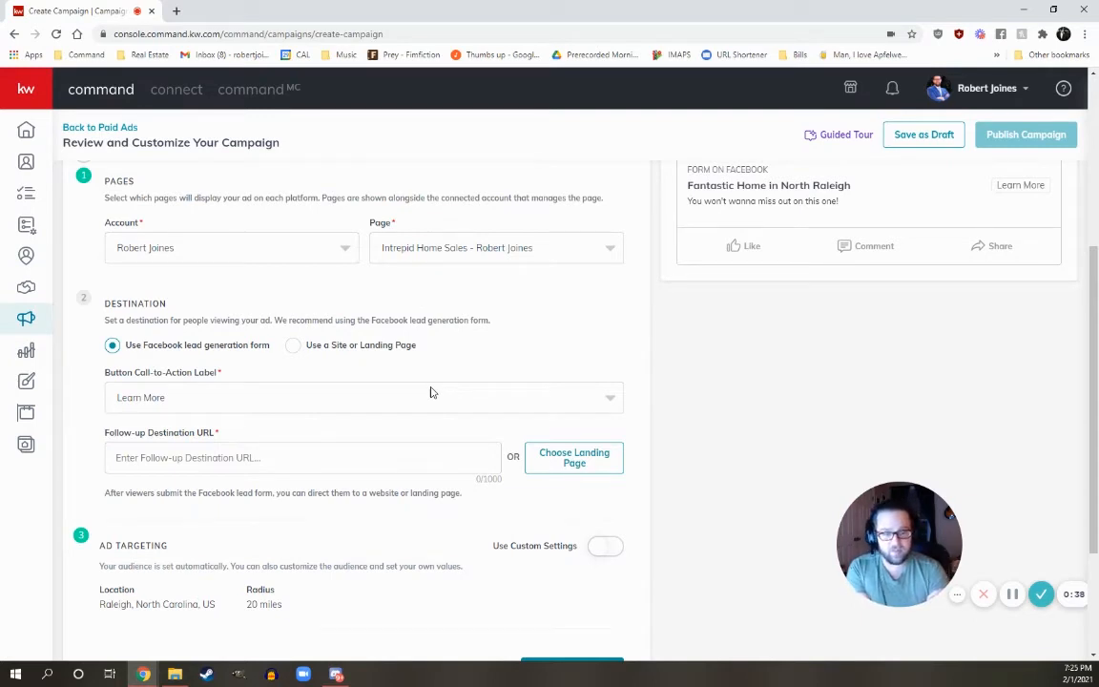
pyautogui.click(563, 463)
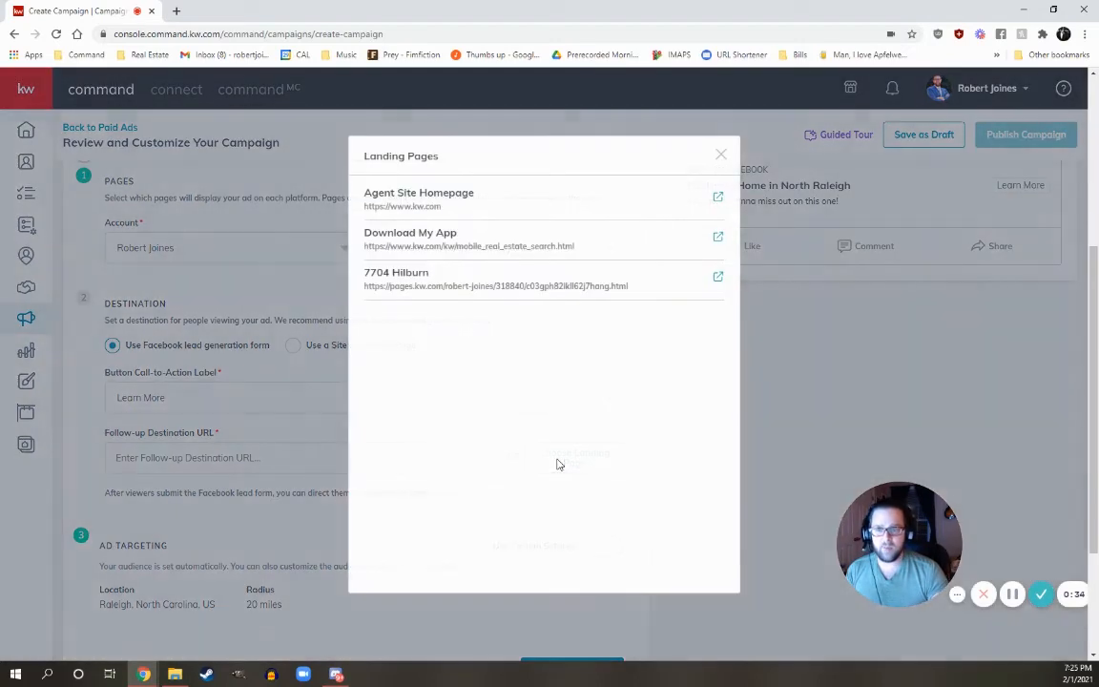
pyautogui.click(412, 278)
pyautogui.scroll(-2, 444, 386)
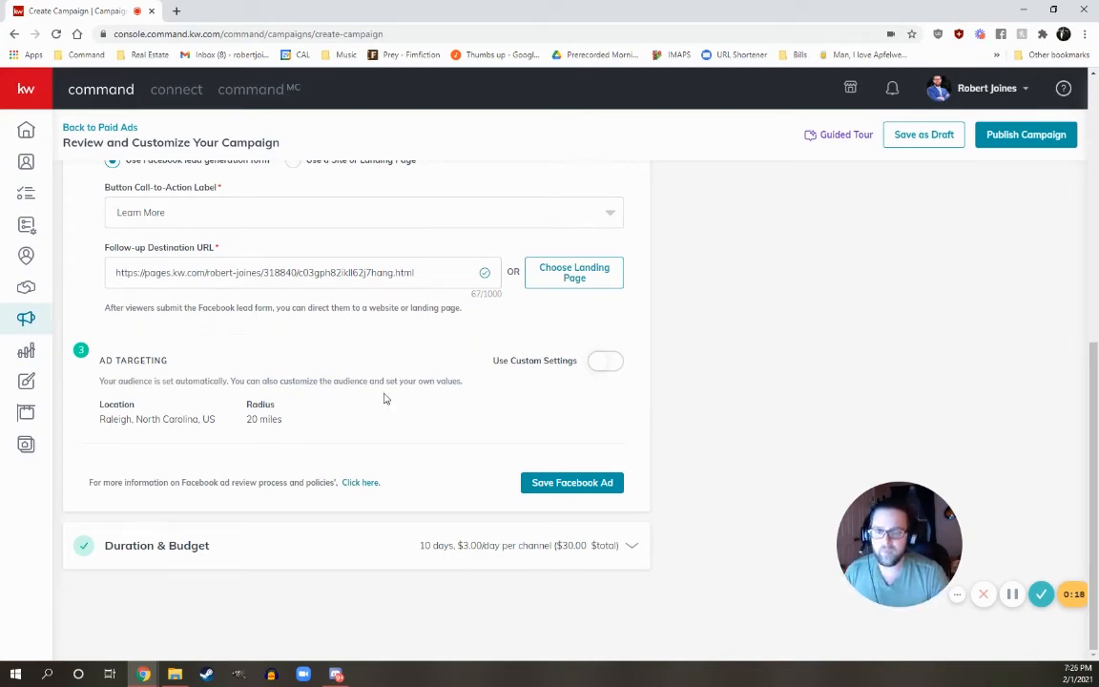
pyautogui.click(609, 492)
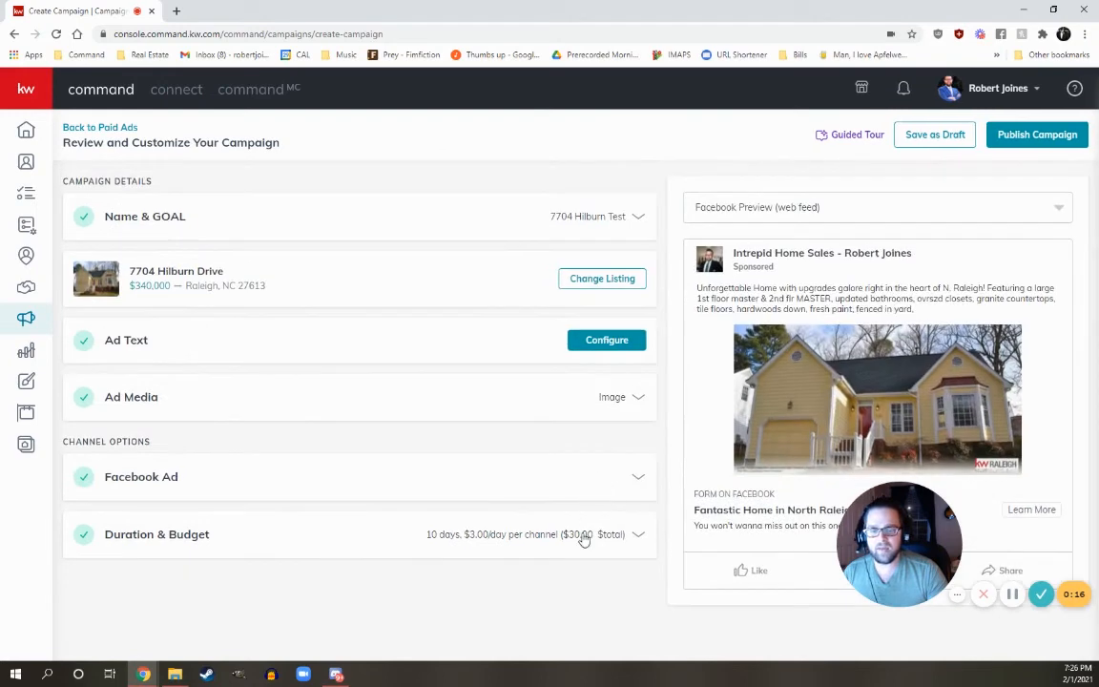
# Keep the Feb 2–Feb 12 dates with a $30 total budget and save Duration & Budget.
pyautogui.click(582, 535)
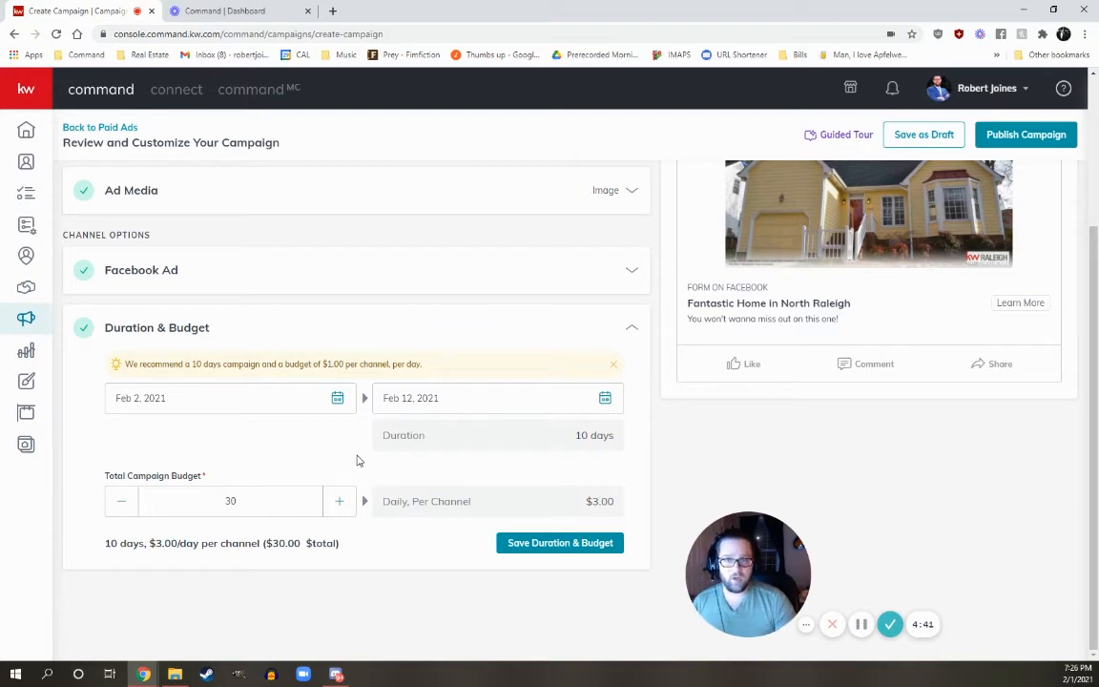
pyautogui.click(553, 544)
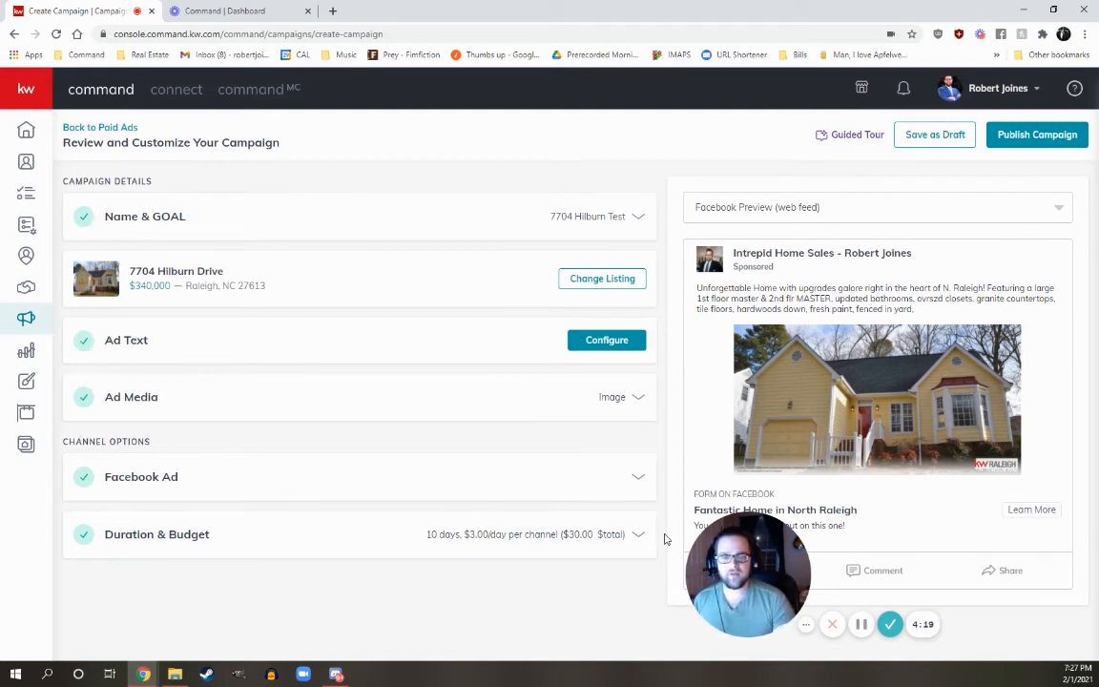
pyautogui.moveTo(734, 559); pyautogui.dragTo(99, 547)
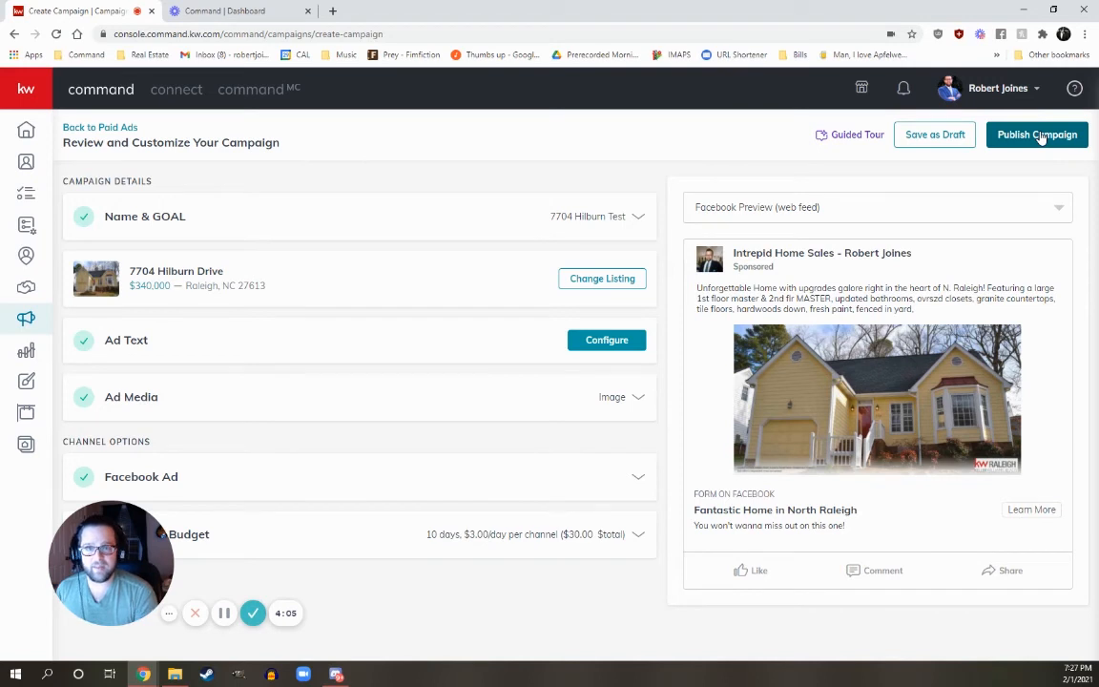
# Go to Contacts and apply the Leads Only filter, listing 51 lead contacts.
pyautogui.click(27, 165)
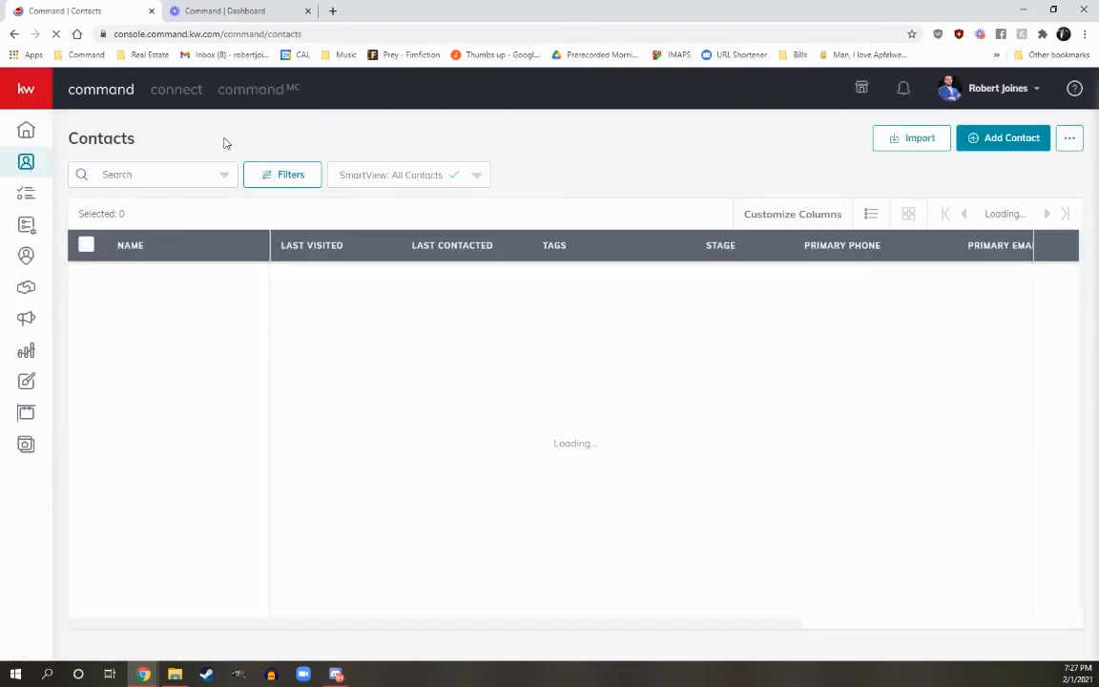
pyautogui.click(284, 174)
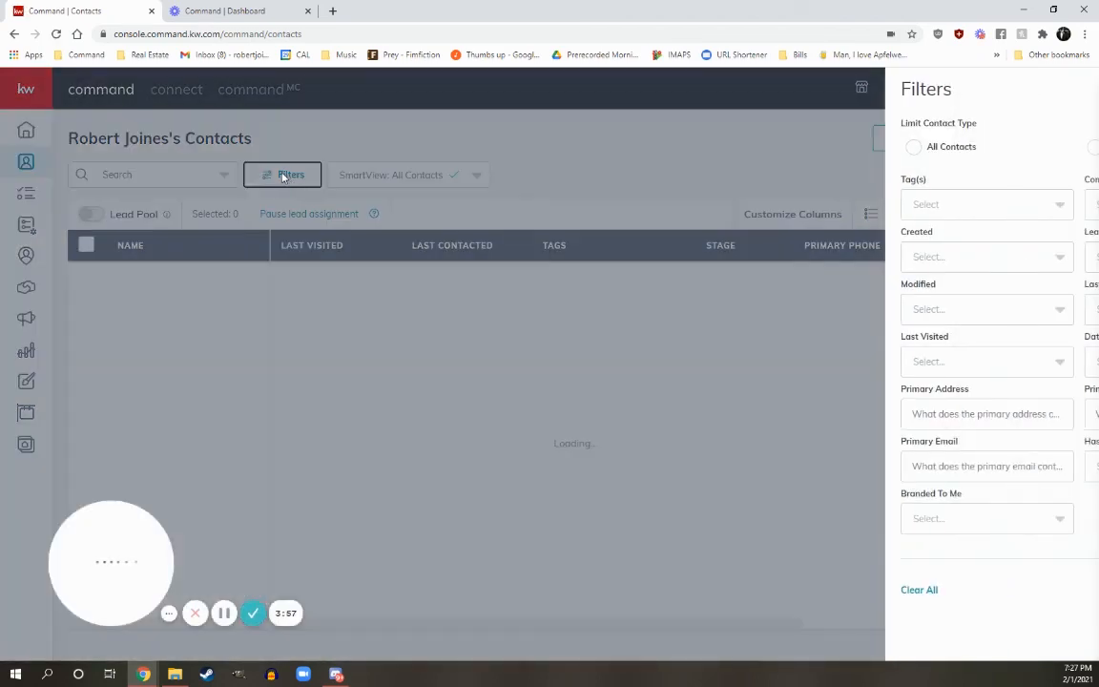
pyautogui.click(918, 151)
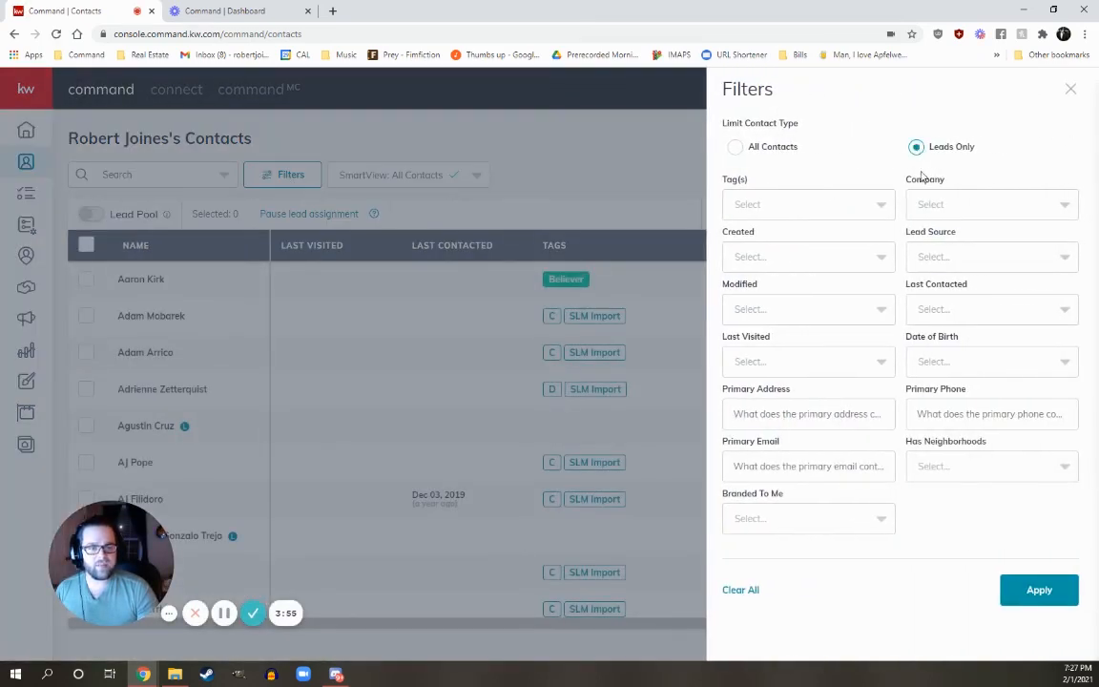
pyautogui.click(1039, 589)
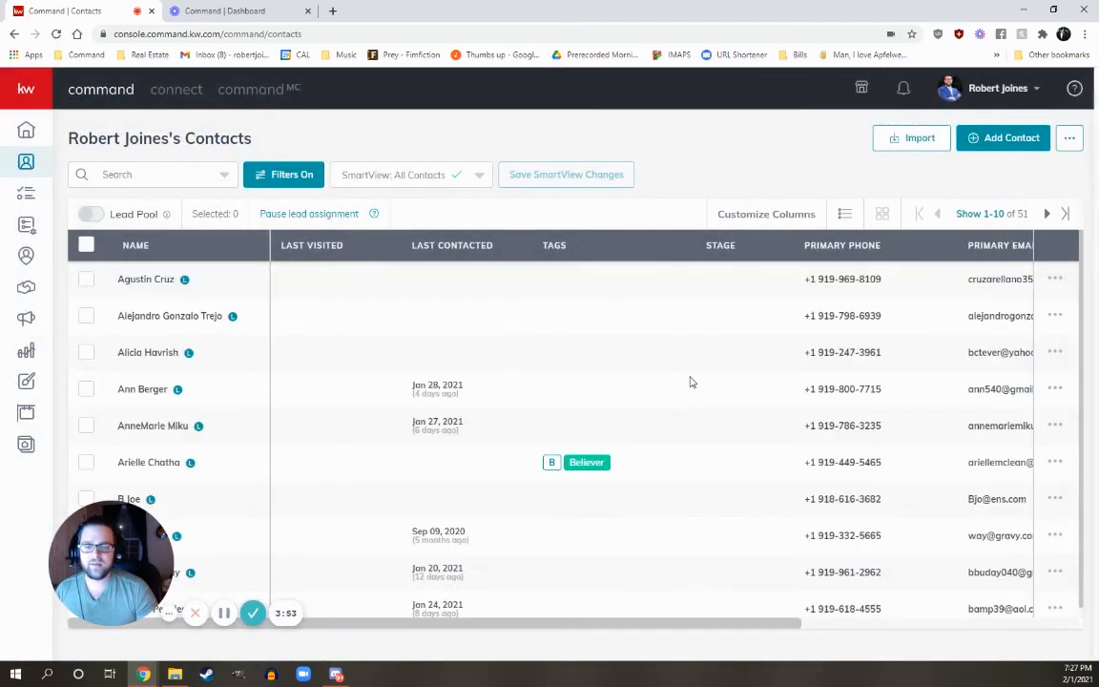
pyautogui.scroll(-1, 182, 278)
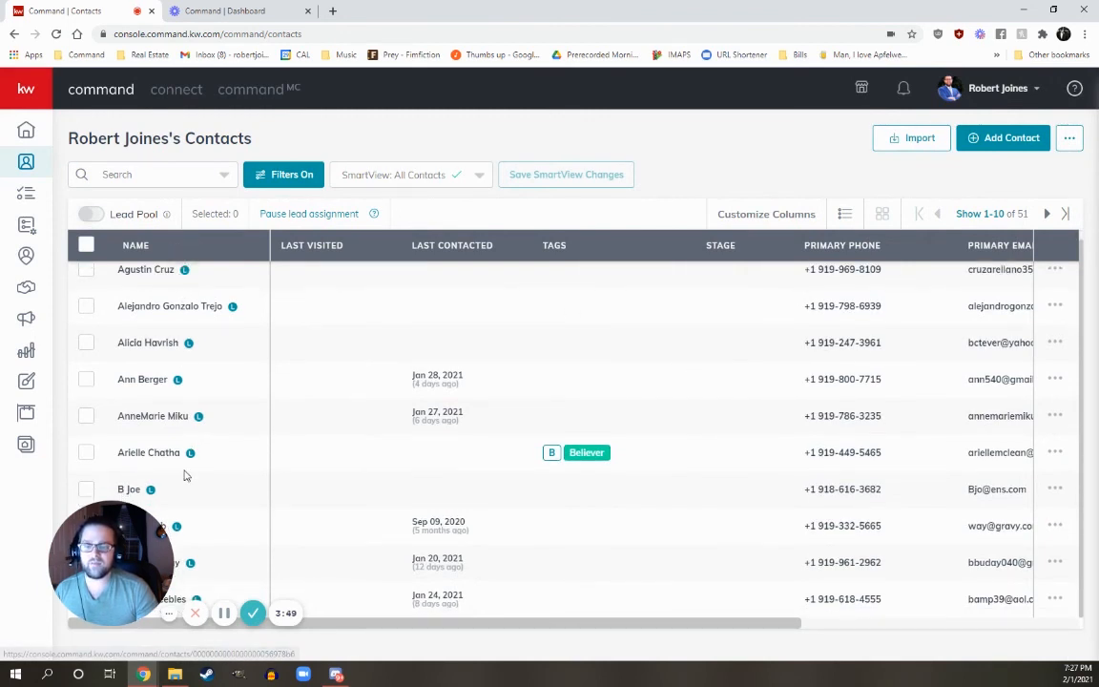
pyautogui.scroll(1, 190, 468)
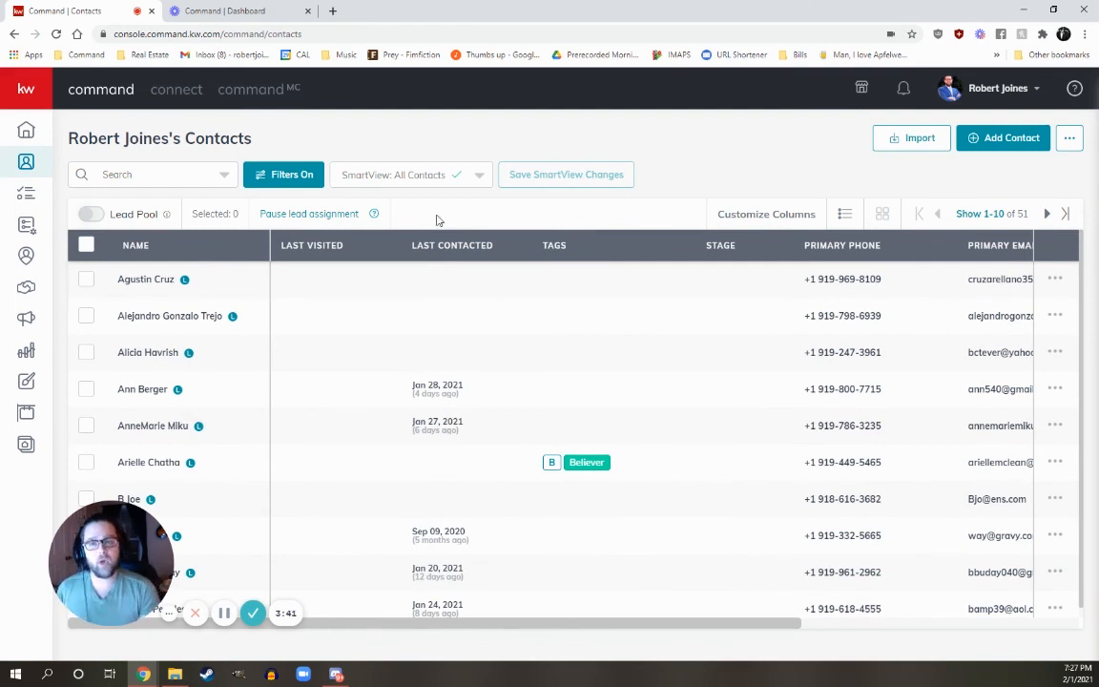
pyautogui.moveTo(19, 99)
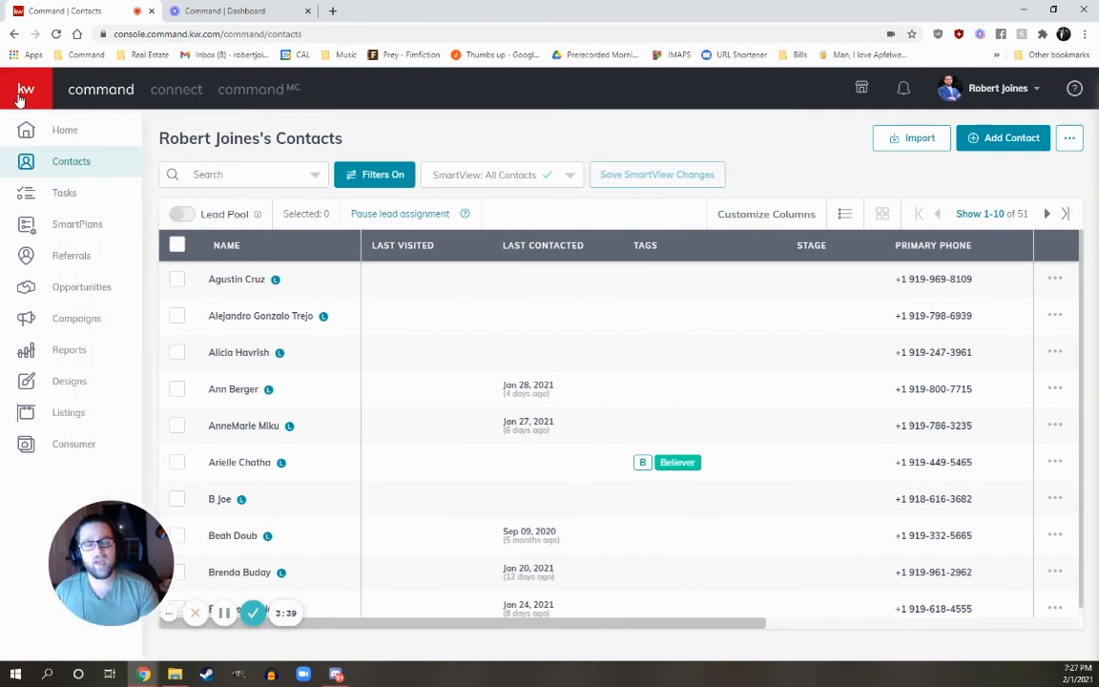